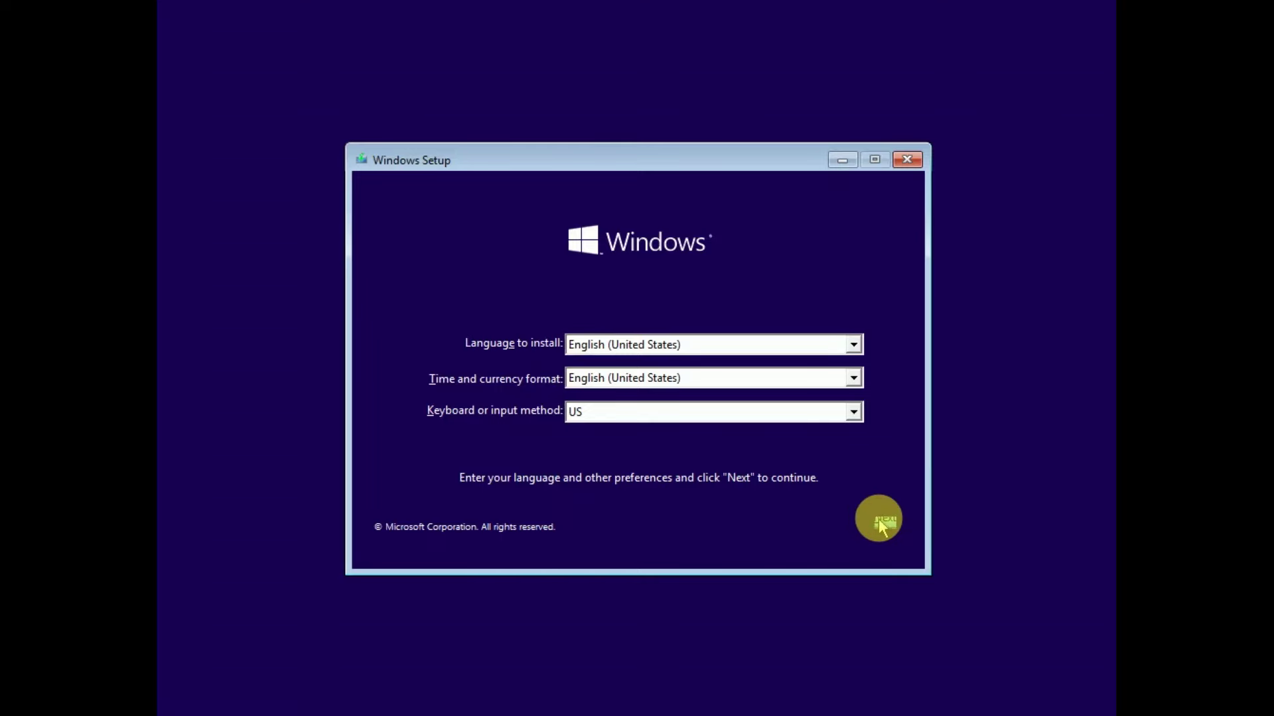
- Keep the default language settings and continue to the Install now screen
{"action": "left_click", "coordinate": [879, 518]}
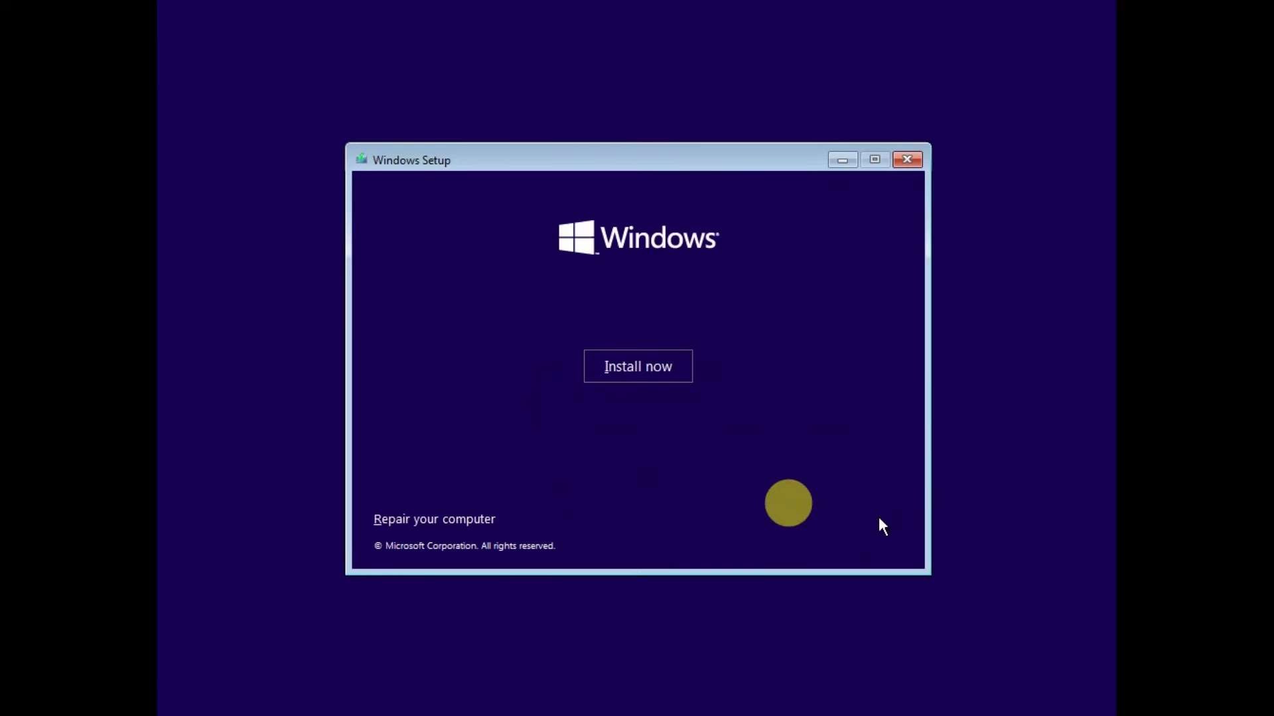
- Start the Windows installation, then open a command prompt over the Activate Windows page
{"action": "left_click", "coordinate": [668, 371]}
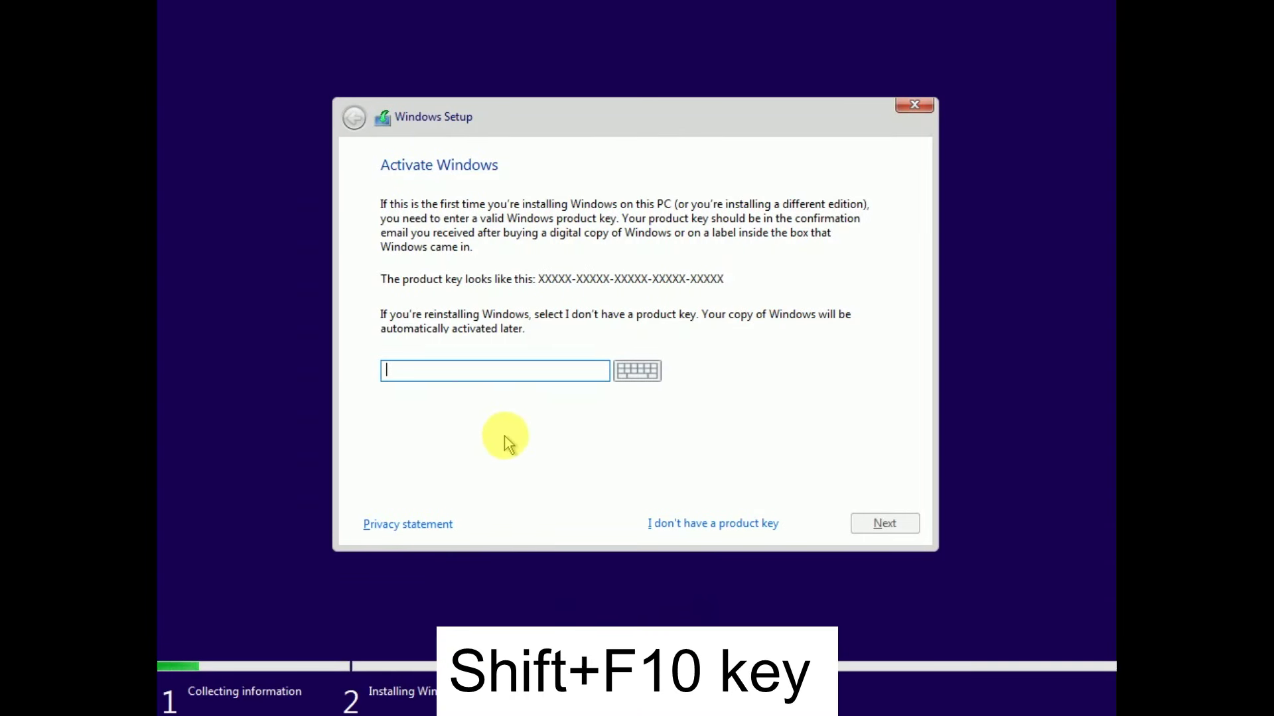
{"action": "key", "text": "shift+F10"}
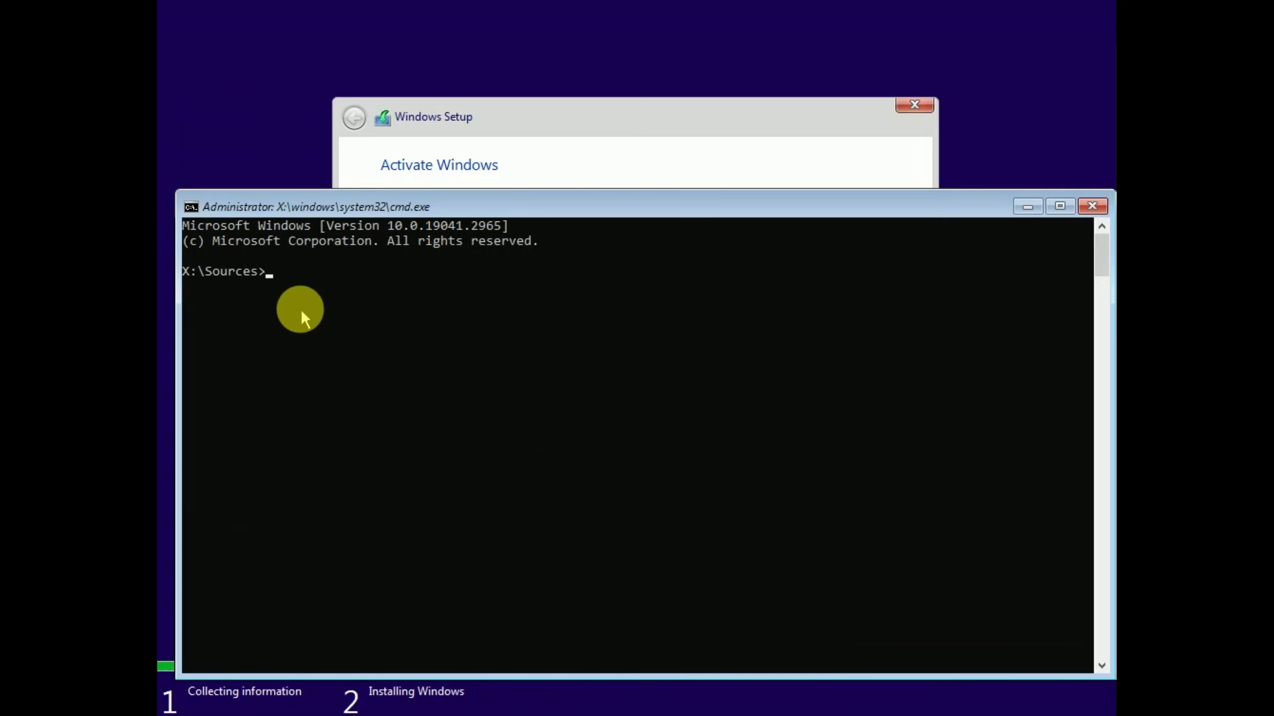
{"action": "type", "text": "disk"}
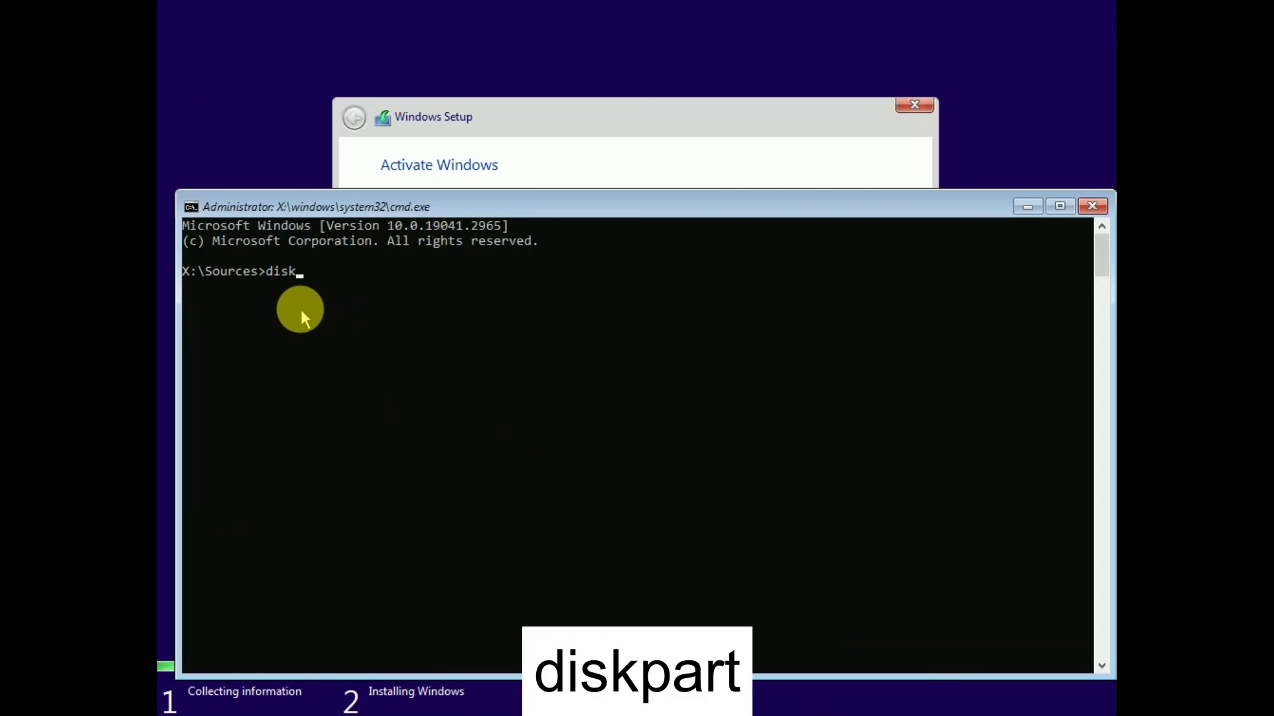
{"action": "type", "text": "part"}
- Launch diskpart and list disks, showing the 16 GB Disk 0 online
{"action": "key", "text": "Return"}
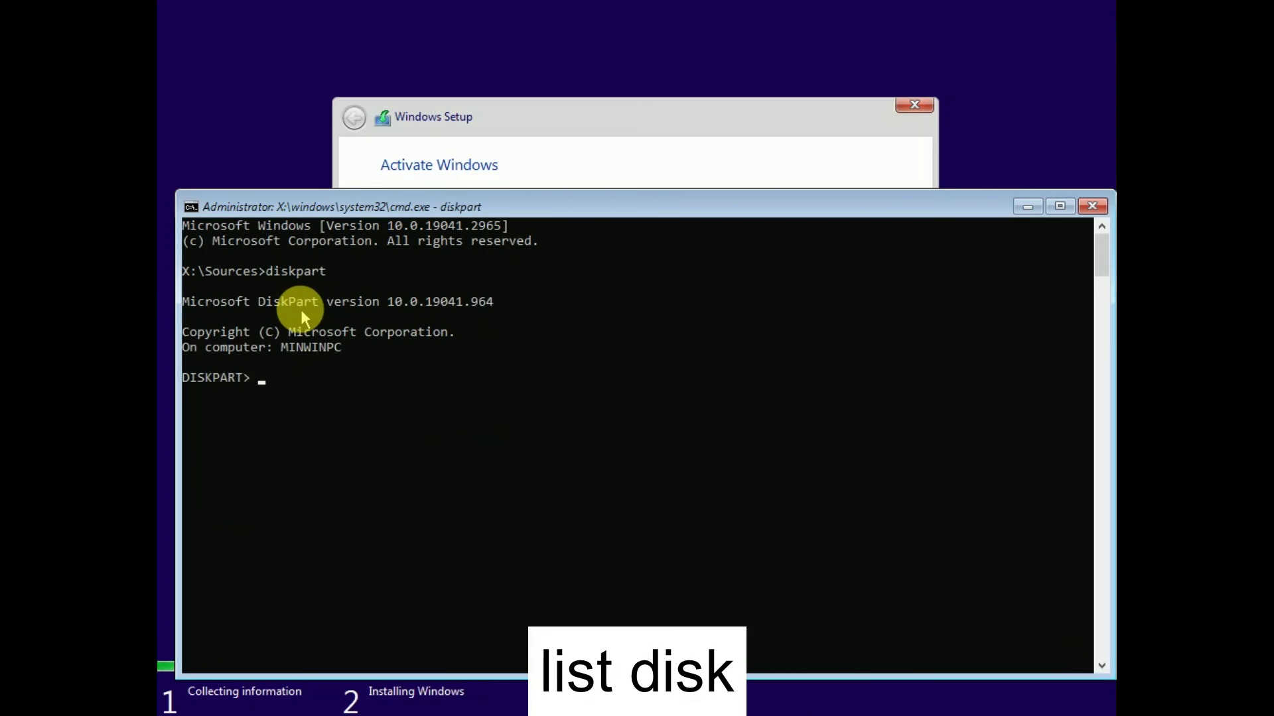
{"action": "type", "text": "list"}
{"action": "type", "text": " disk"}
{"action": "key", "text": "Return"}
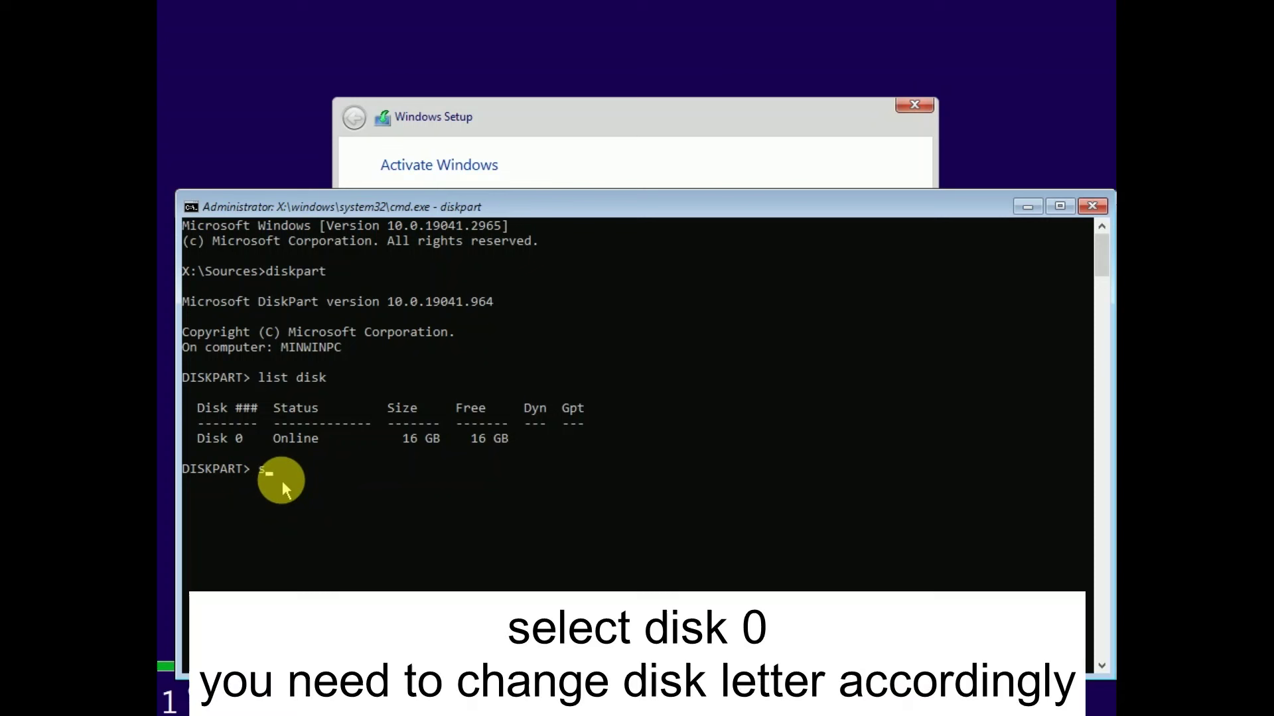
{"action": "type", "text": "sele"}
{"action": "type", "text": "ect disk"}
{"action": "type", "text": " 0"}
- Run select disk 0, clean and convert gpt in diskpart, fixing a typo
{"action": "key", "text": "Return"}
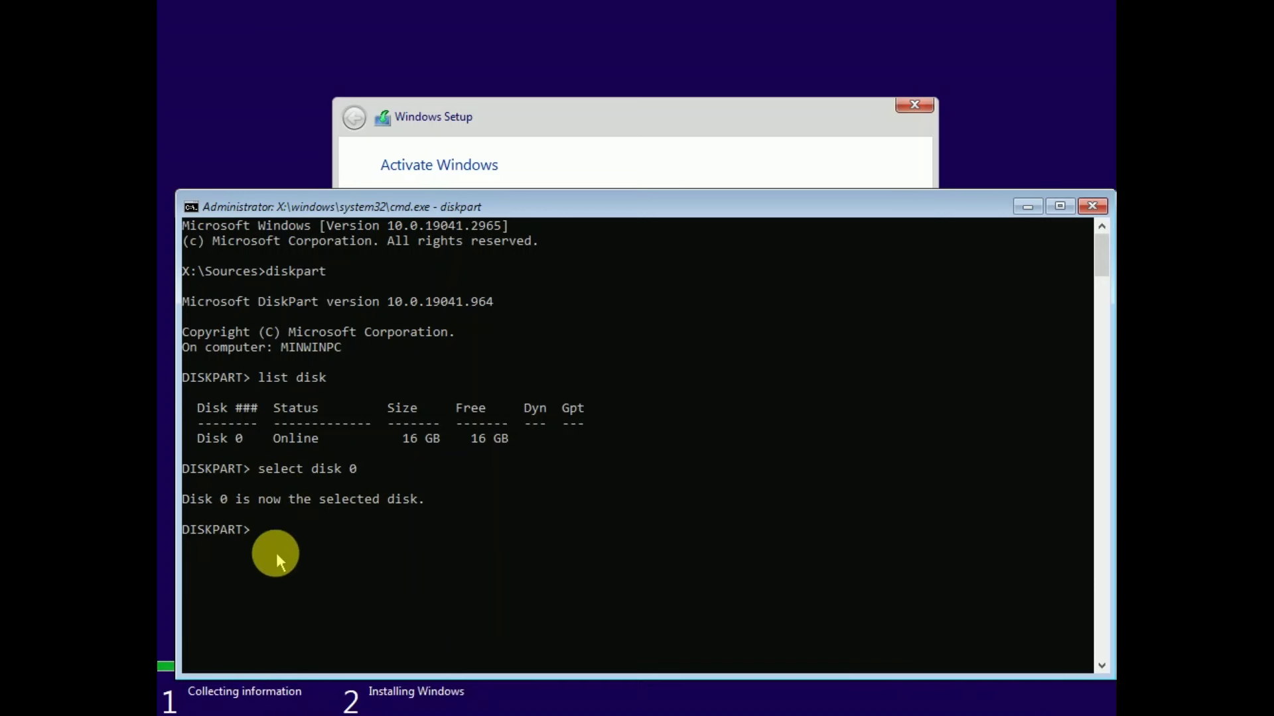
{"action": "type", "text": "cl"}
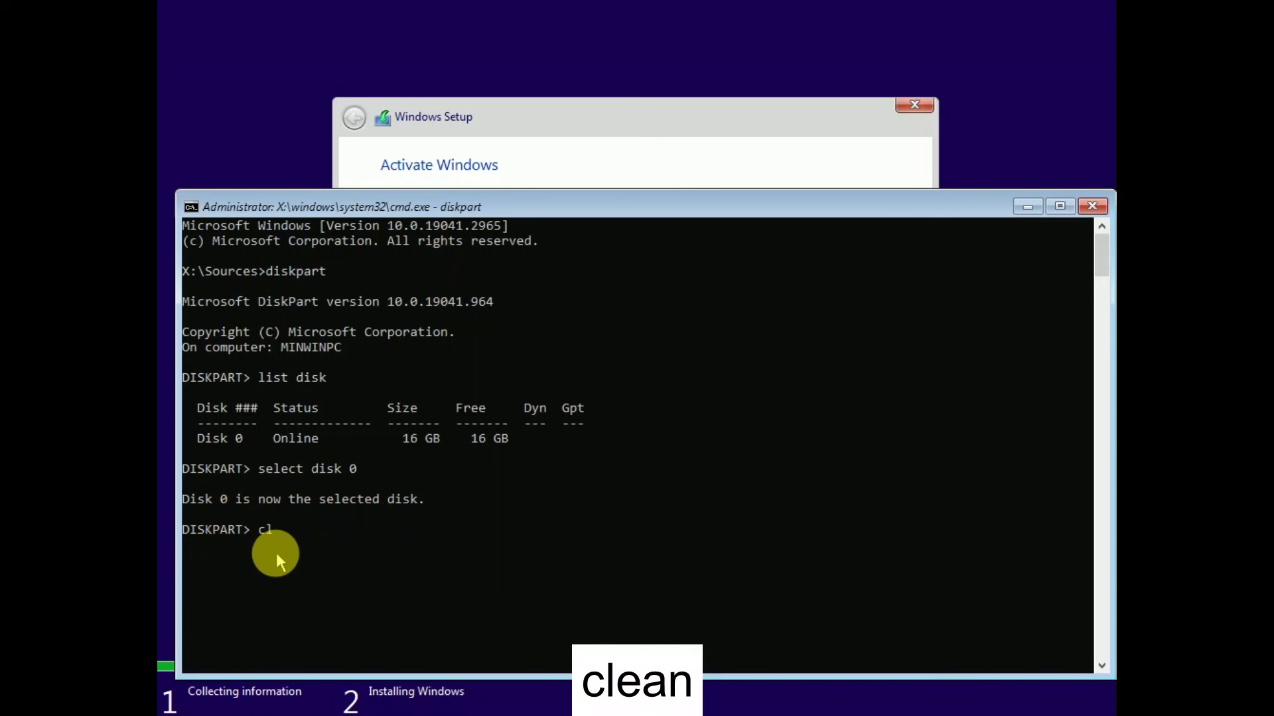
{"action": "type", "text": "ean"}
{"action": "key", "text": "Return"}
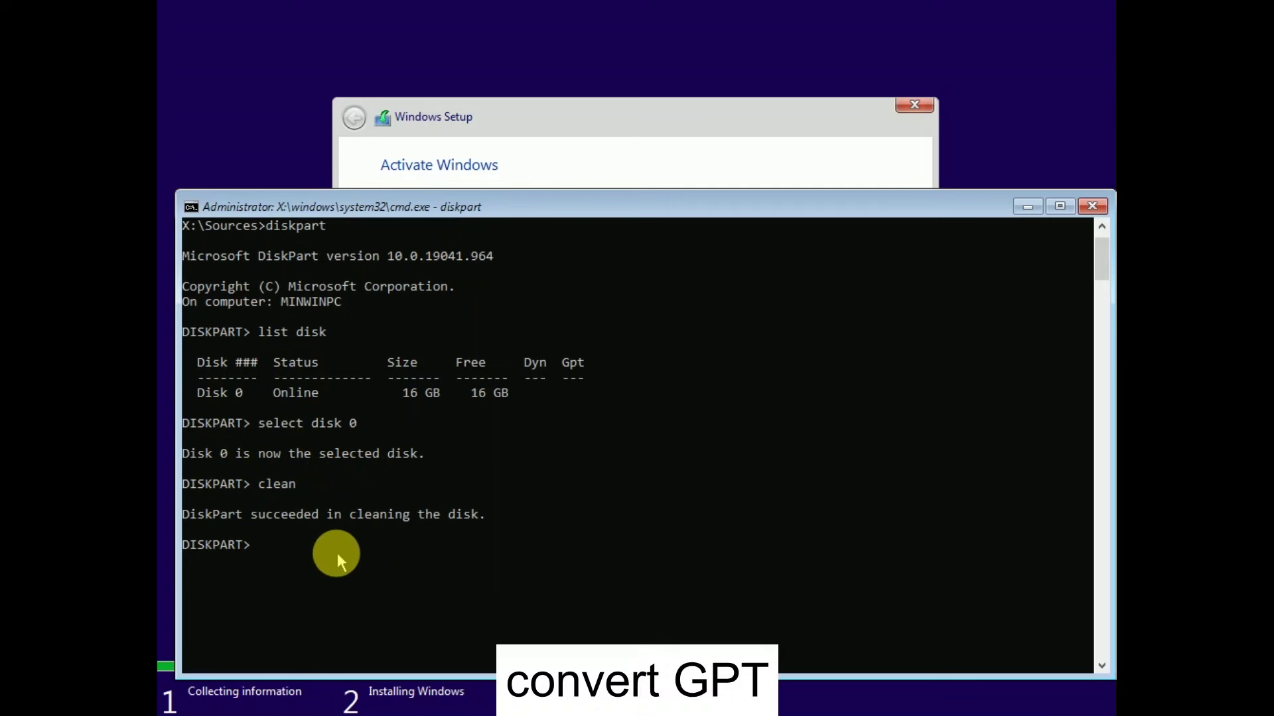
{"action": "type", "text": "conv"}
{"action": "type", "text": "ert"}
{"action": "type", "text": " g"}
{"action": "key", "text": "BackSpace"}
{"action": "key", "text": "BackSpace"}
{"action": "type", "text": "GP"}
{"action": "key", "text": "Return"}
{"action": "scroll", "coordinate": [337, 552], "scroll_direction": "down", "scroll_amount": 1}
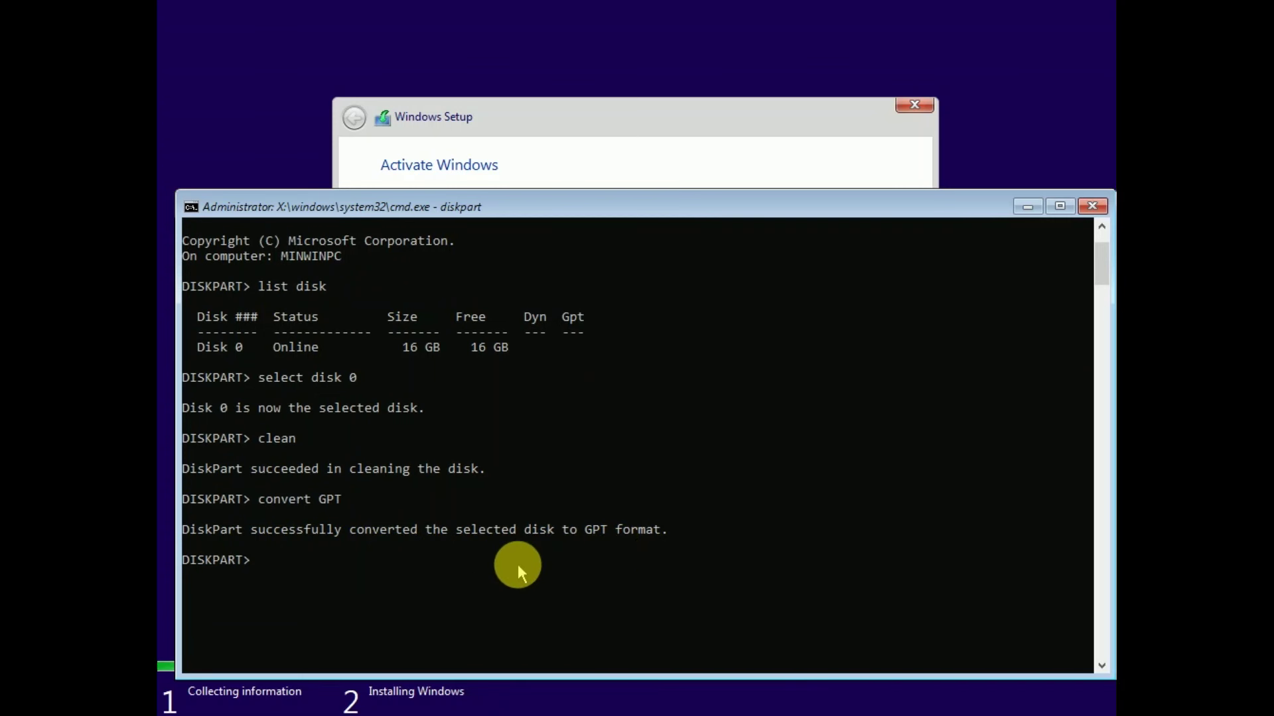
{"action": "type", "text": "exit"}
- Exit diskpart and close the command prompt, returning to the product-key page
{"action": "key", "text": "Return"}
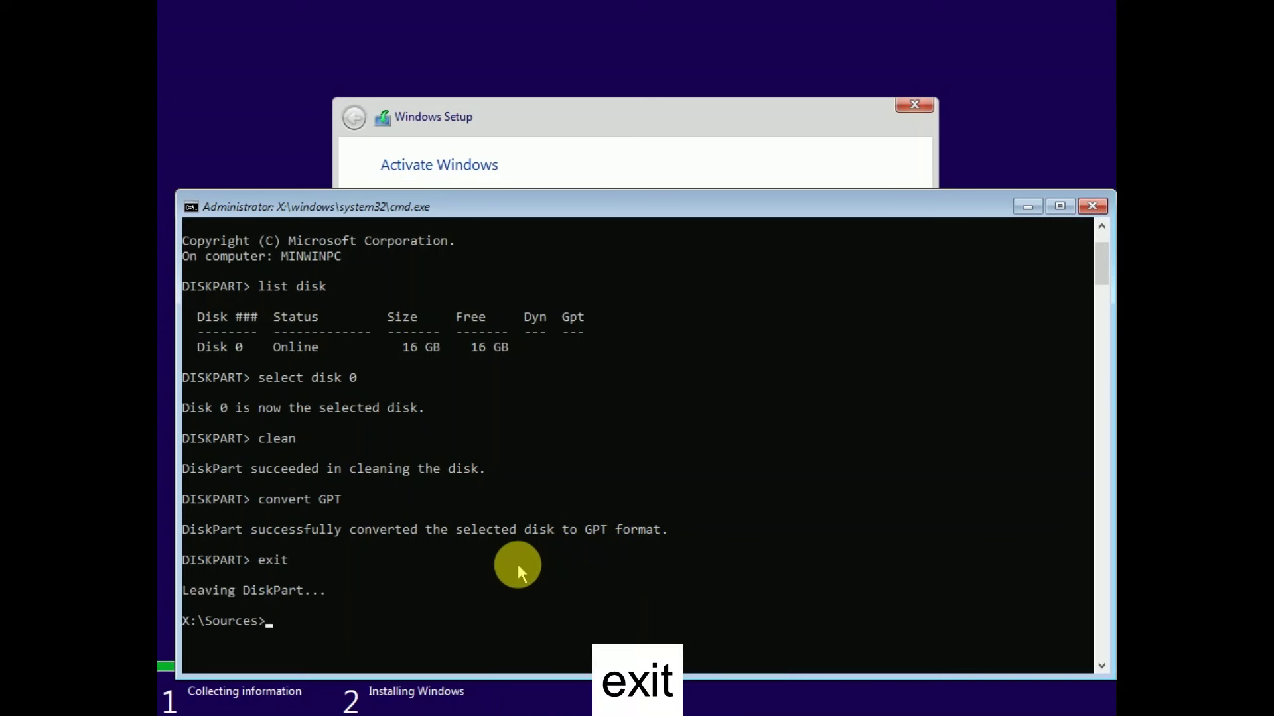
{"action": "type", "text": "exit"}
{"action": "key", "text": "Return"}
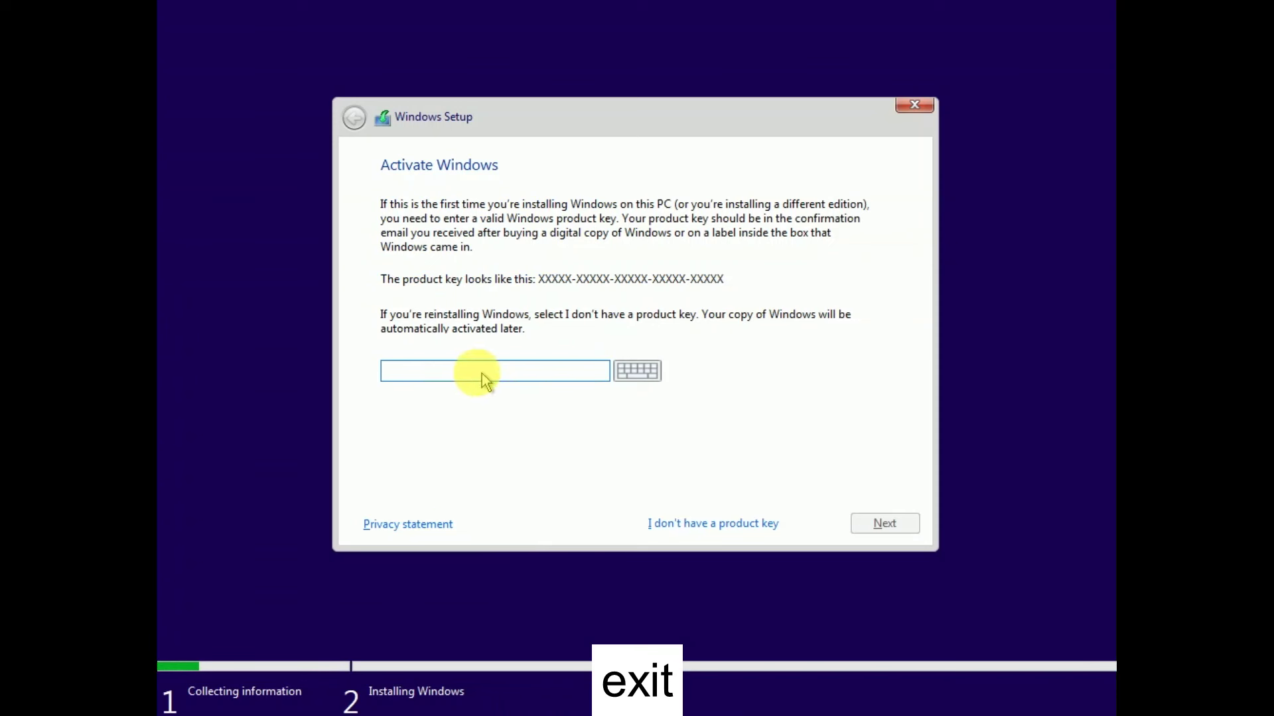
- Skip the product key and choose the Windows 10 Pro edition
{"action": "left_click", "coordinate": [710, 528]}
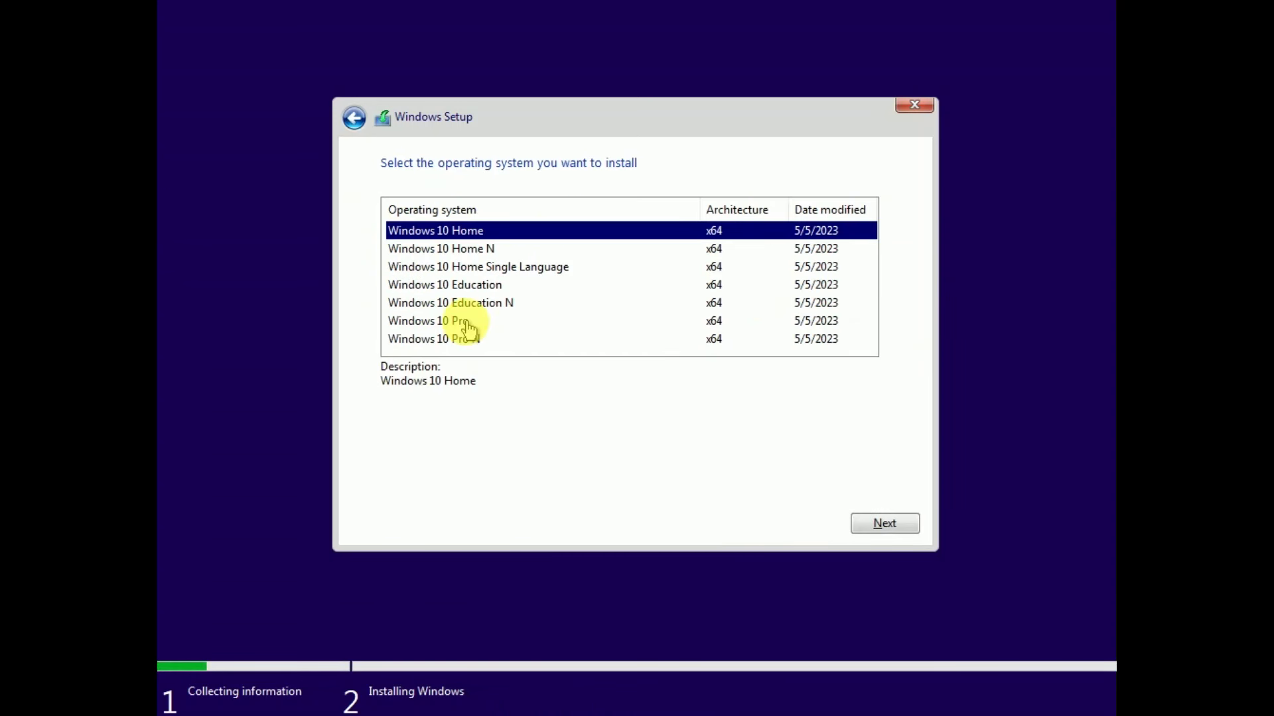
{"action": "left_click", "coordinate": [462, 320]}
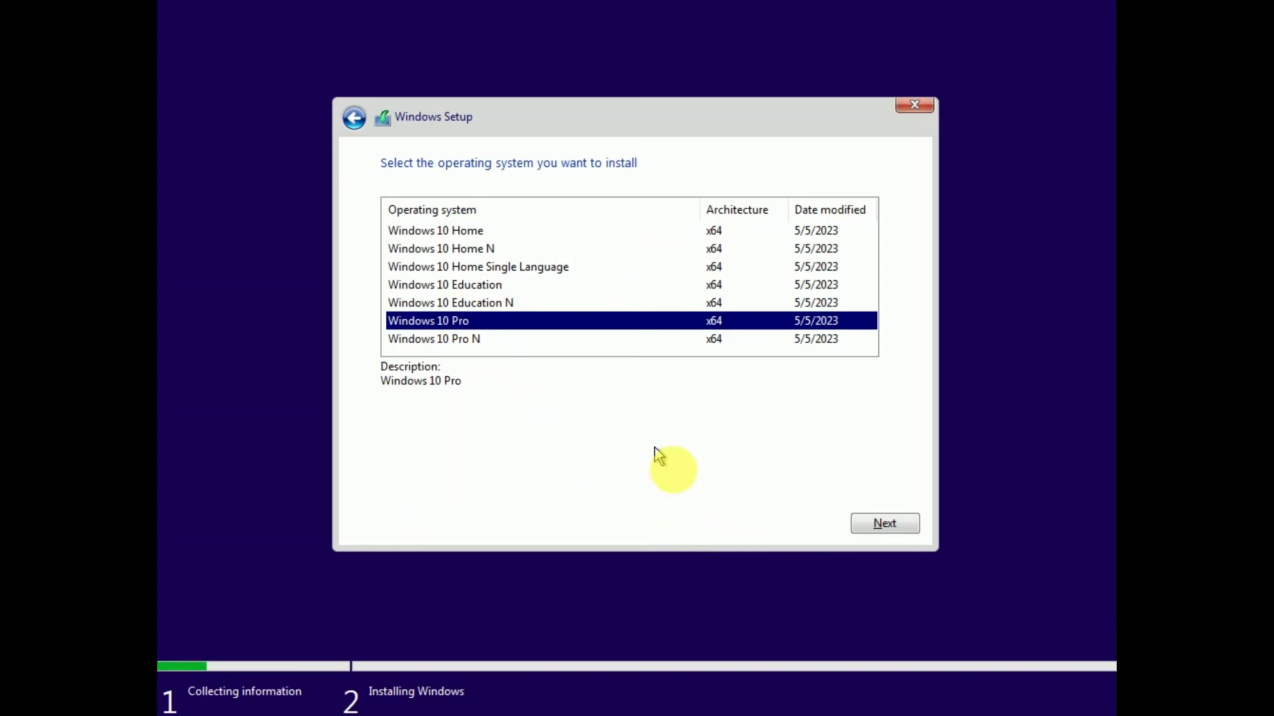
{"action": "left_click", "coordinate": [876, 528]}
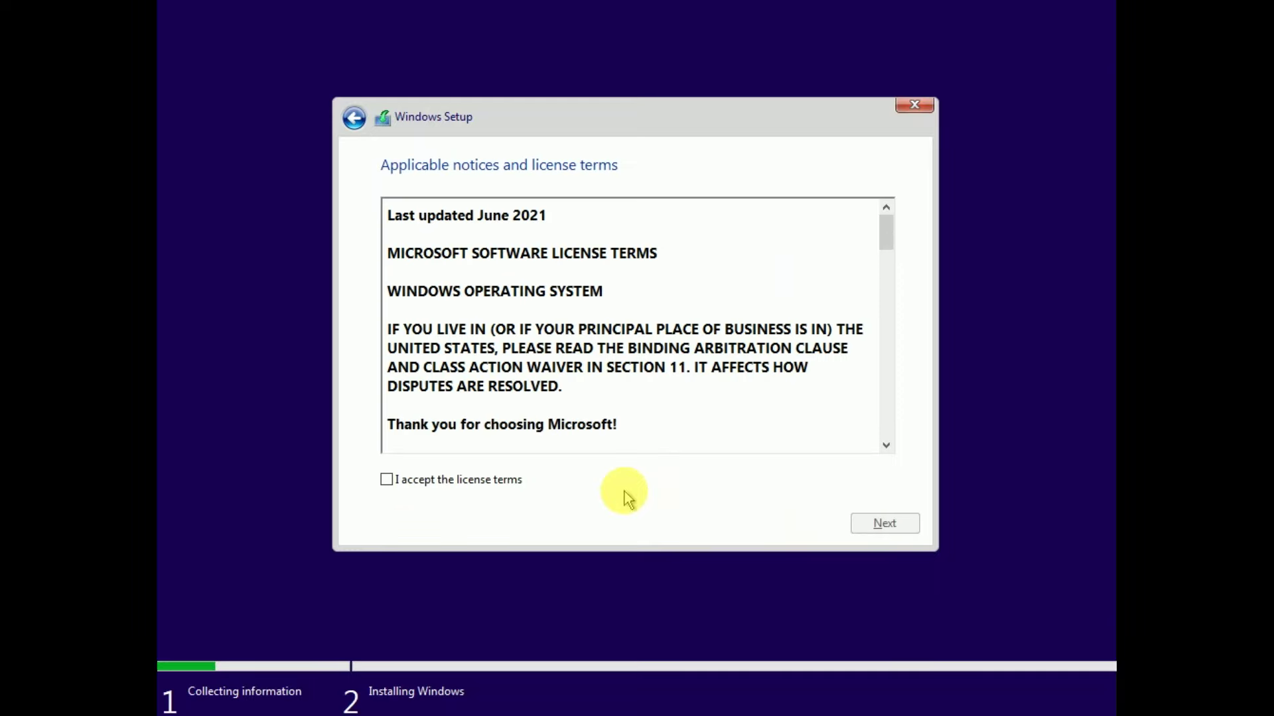
- Accept the license terms and choose the Custom installation type
{"action": "left_click", "coordinate": [396, 479]}
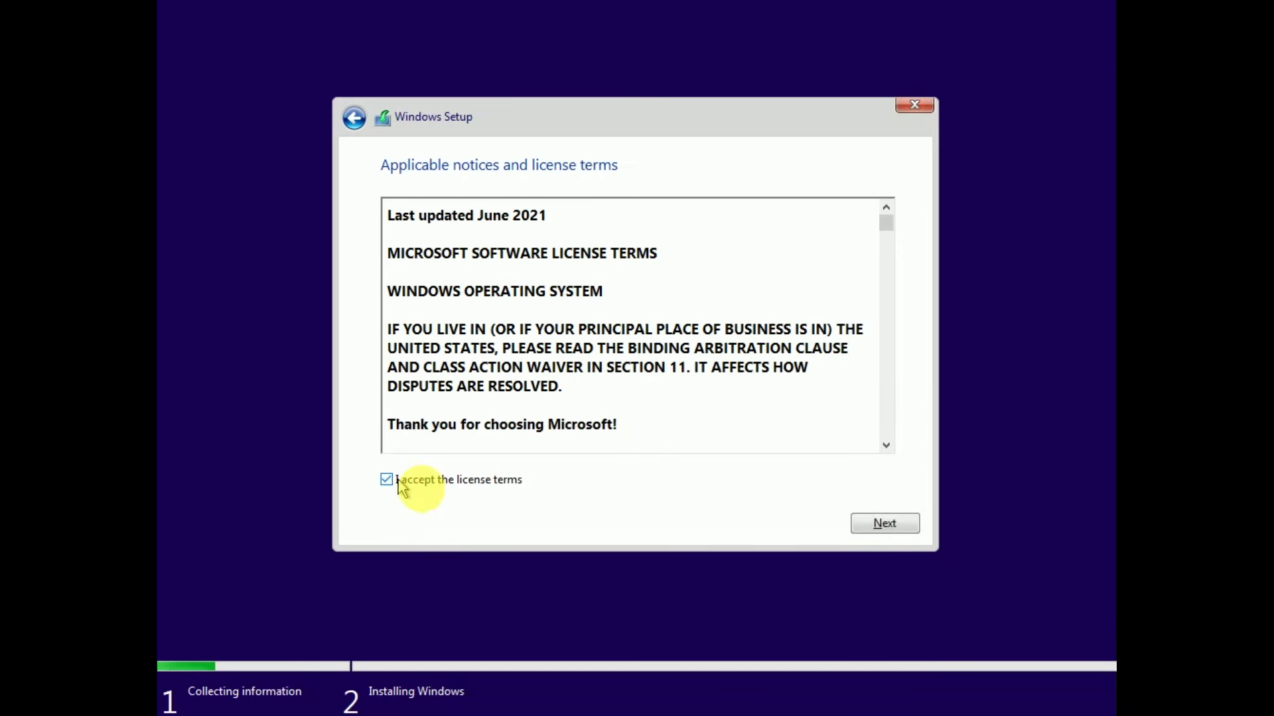
{"action": "left_click", "coordinate": [862, 525]}
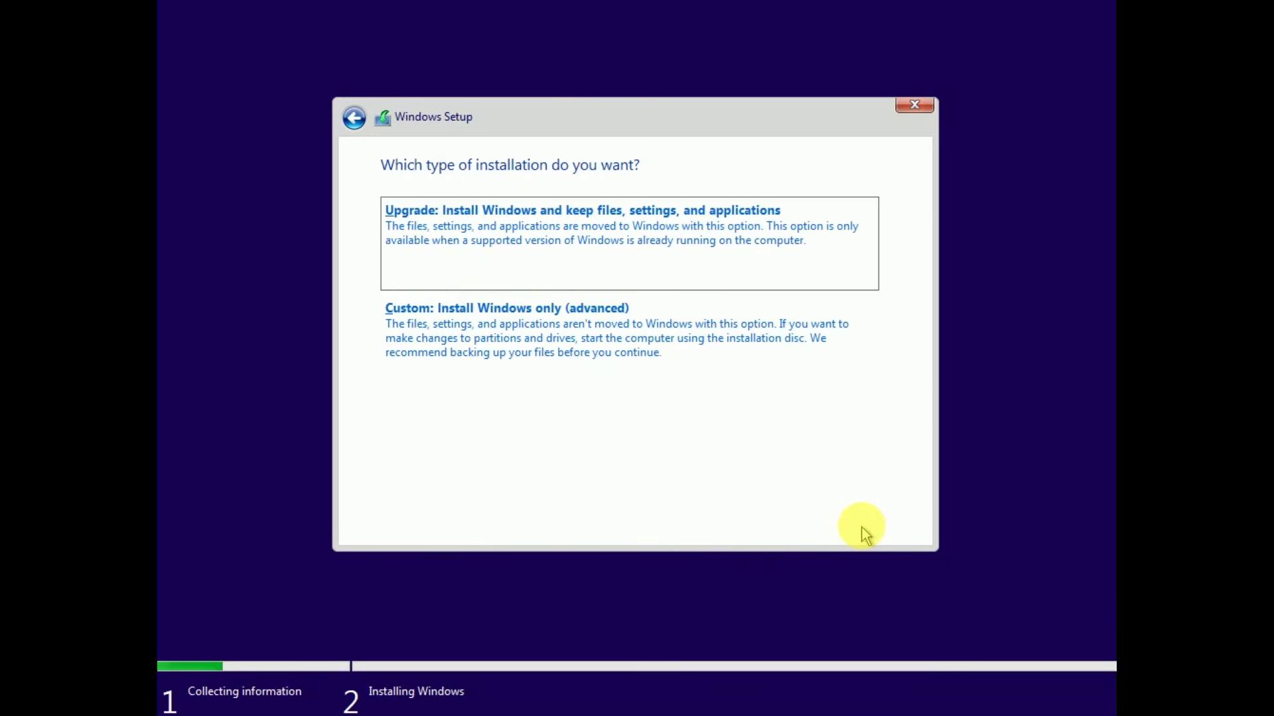
{"action": "left_click", "coordinate": [575, 343]}
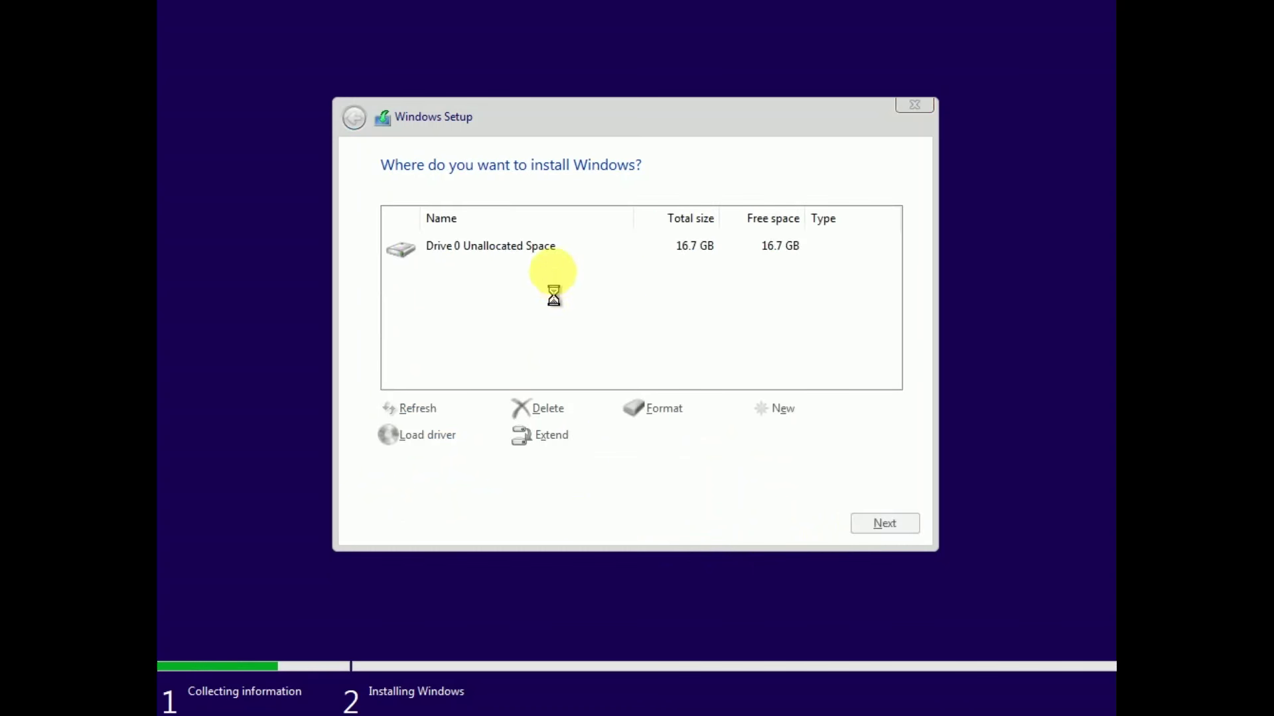
- Select the 16.7 GB Drive 0 Unallocated Space row as the install location
{"action": "left_click", "coordinate": [552, 260]}
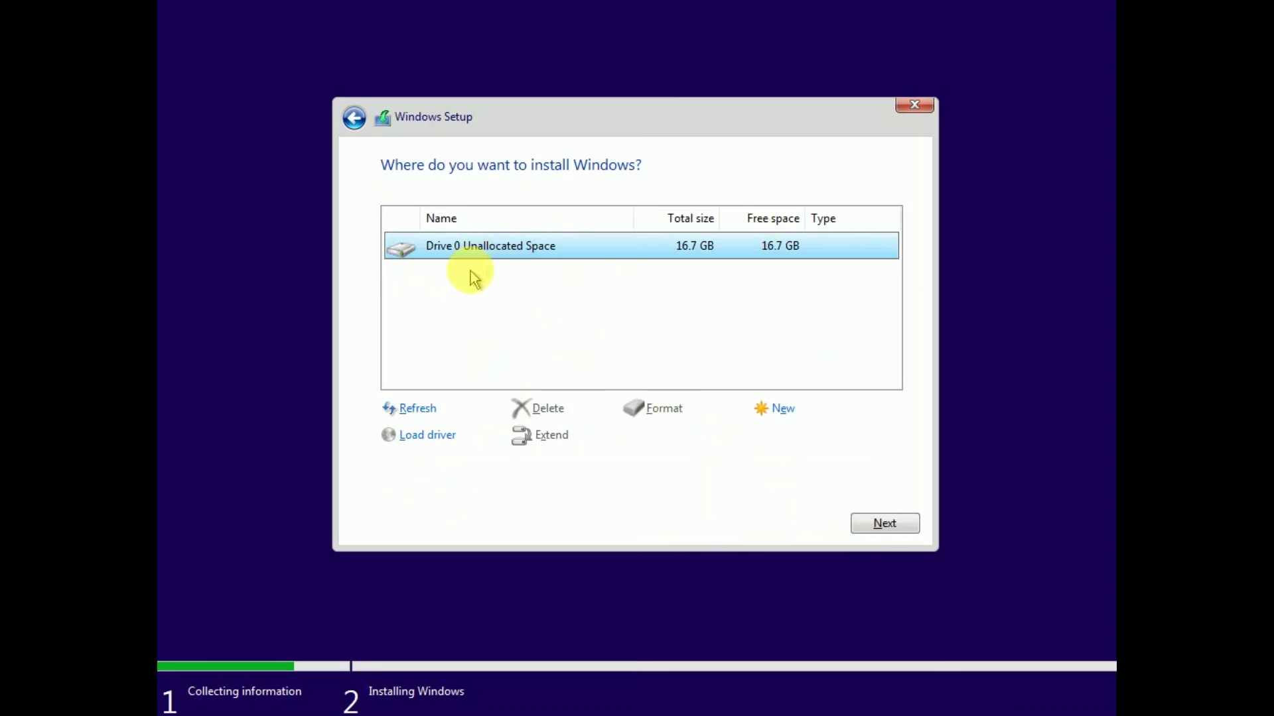
{"action": "left_click", "coordinate": [668, 420]}
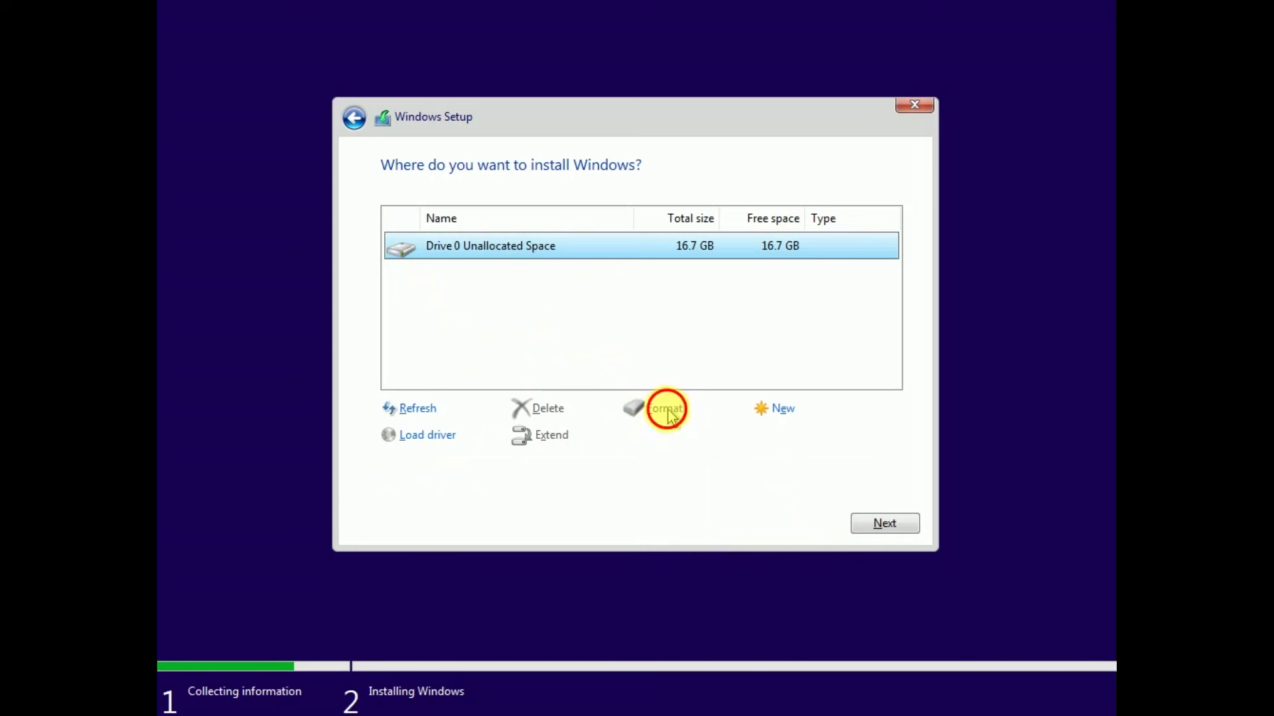